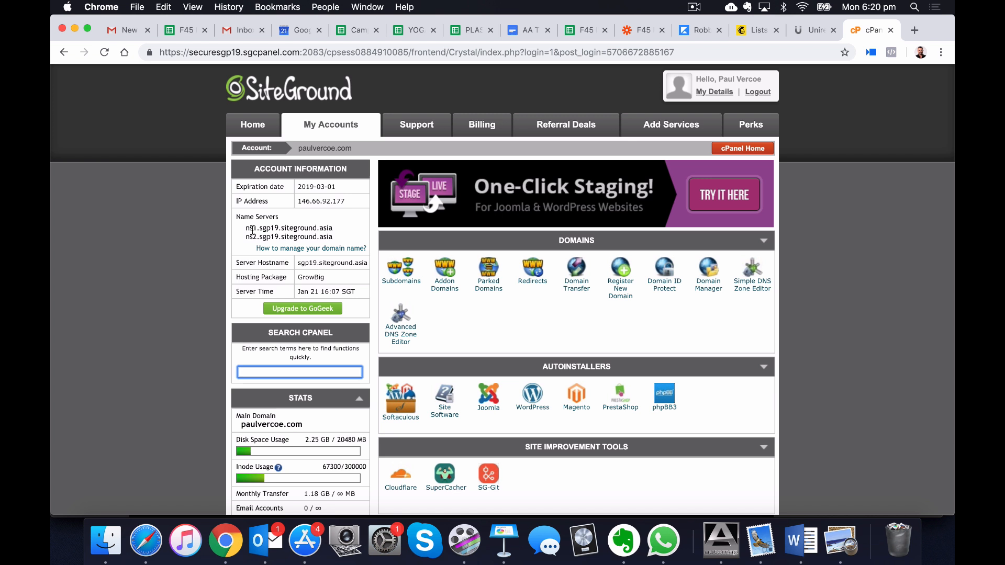
Select ns1.sgp19.siteground.asia in the cPanel Account Information box for copying
left_click_drag(246, 228, 333, 228)
key("super+c")
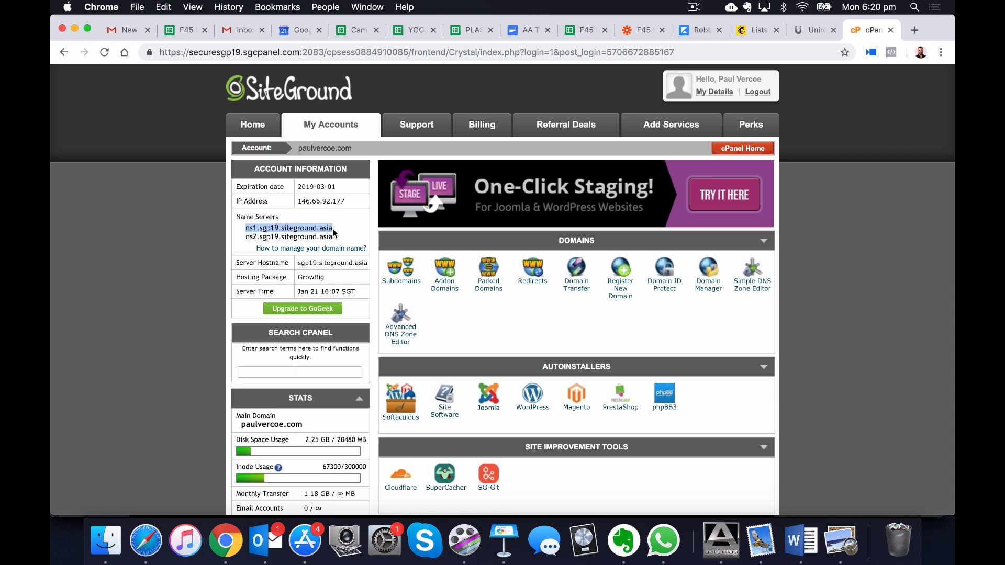
In Uniregistry, switch f45bonuspass.com's NS / DNS Records to 'Set new name servers...' instead of Cloudflare
left_click(804, 29)
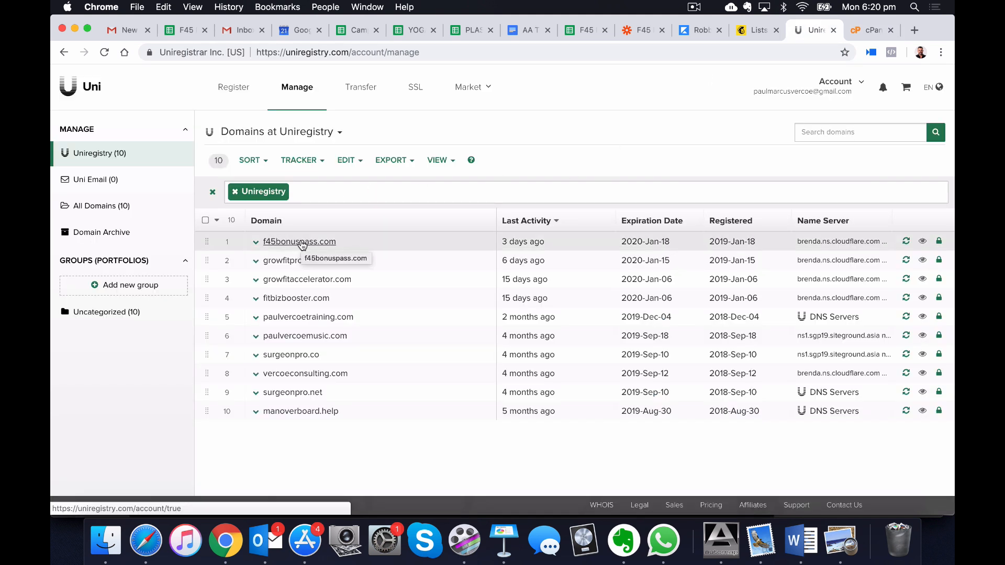
left_click(299, 241)
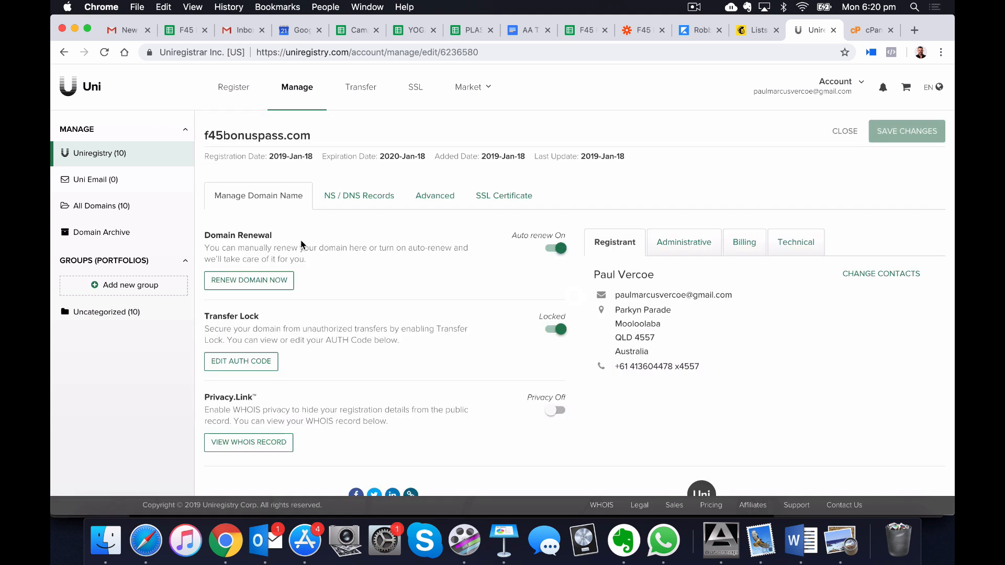
left_click(359, 185)
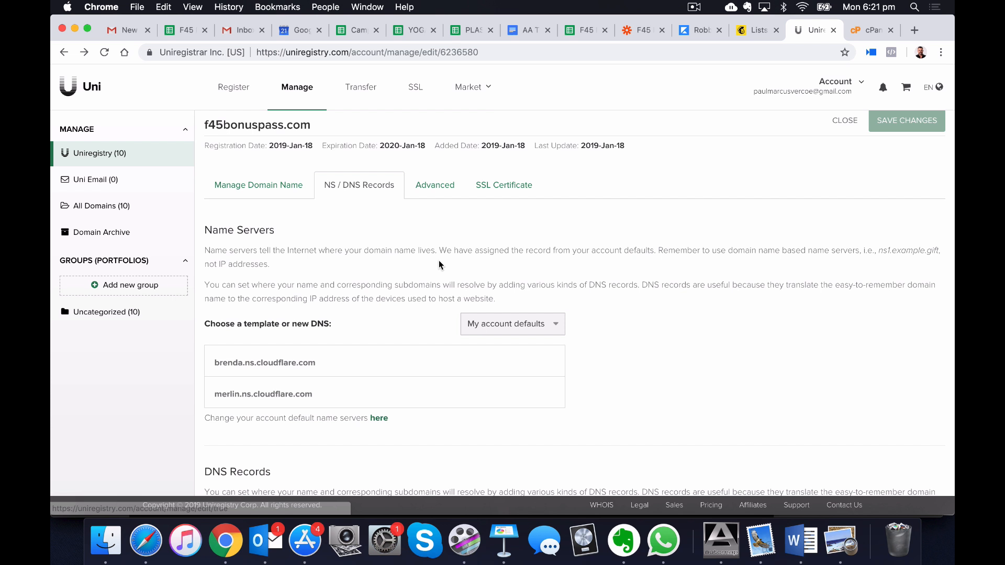
left_click(518, 323)
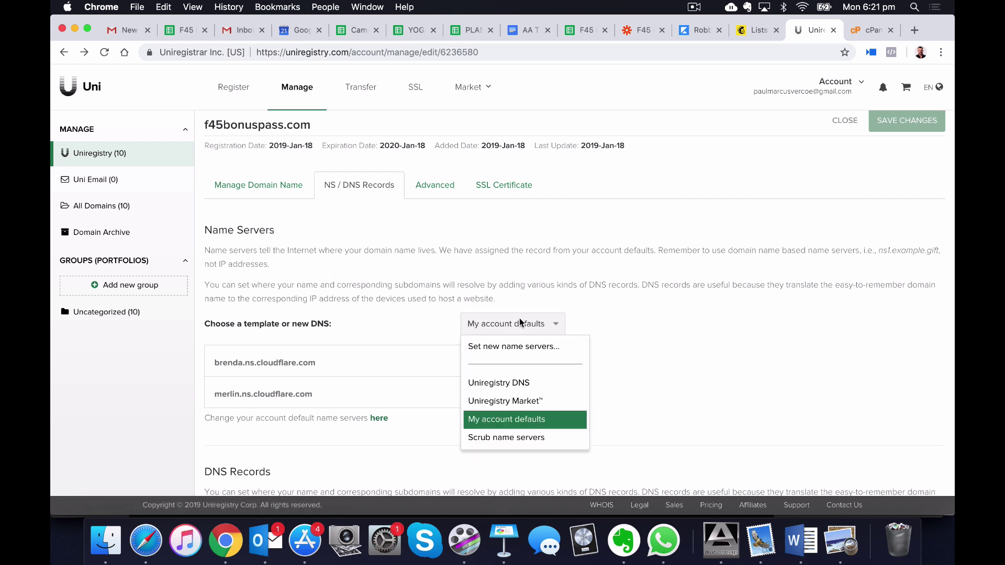
left_click(522, 349)
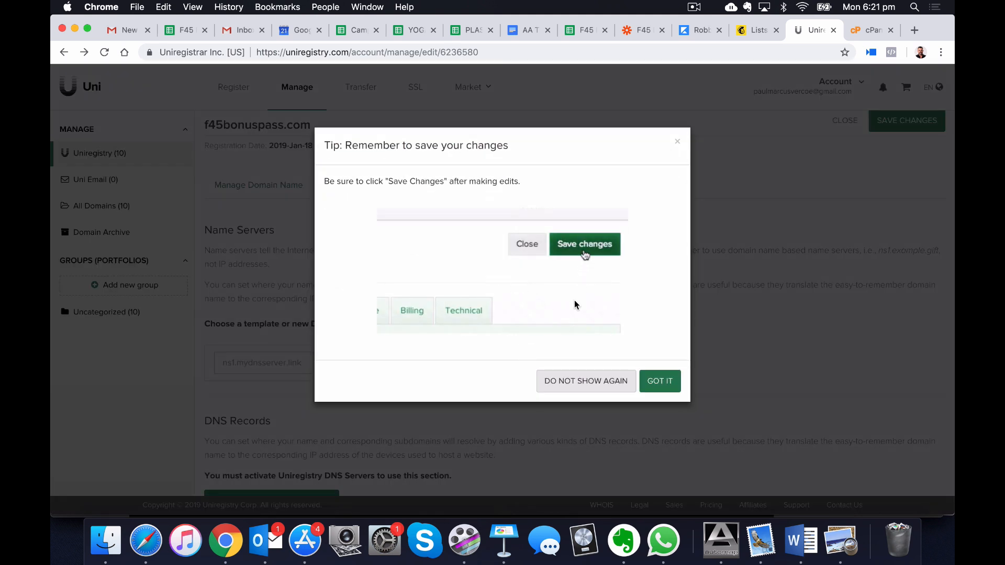
left_click(660, 381)
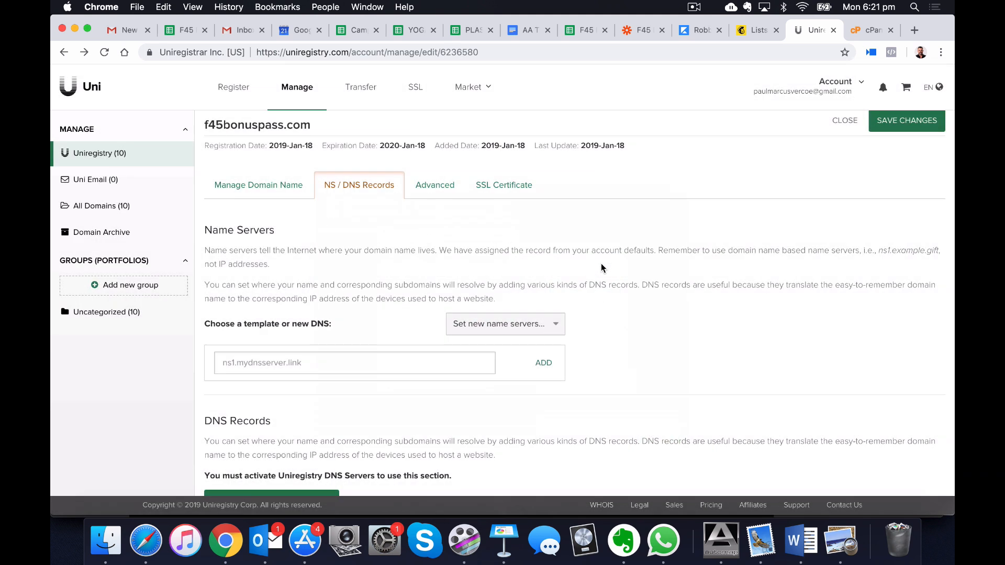
Add ns1.sgp19.siteground.asia as a custom name server for f45bonuspass.com
left_click(242, 363)
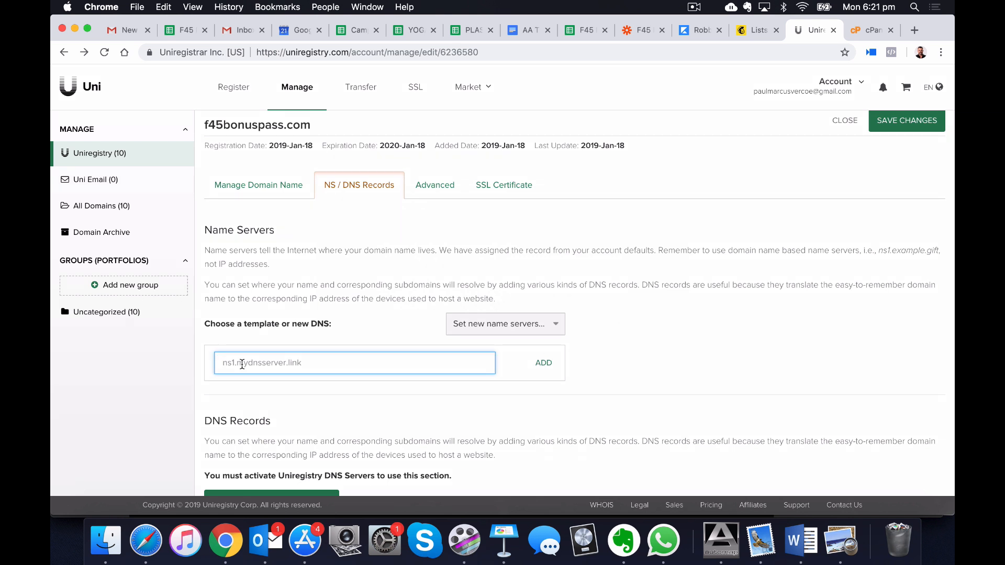
key("super+v")
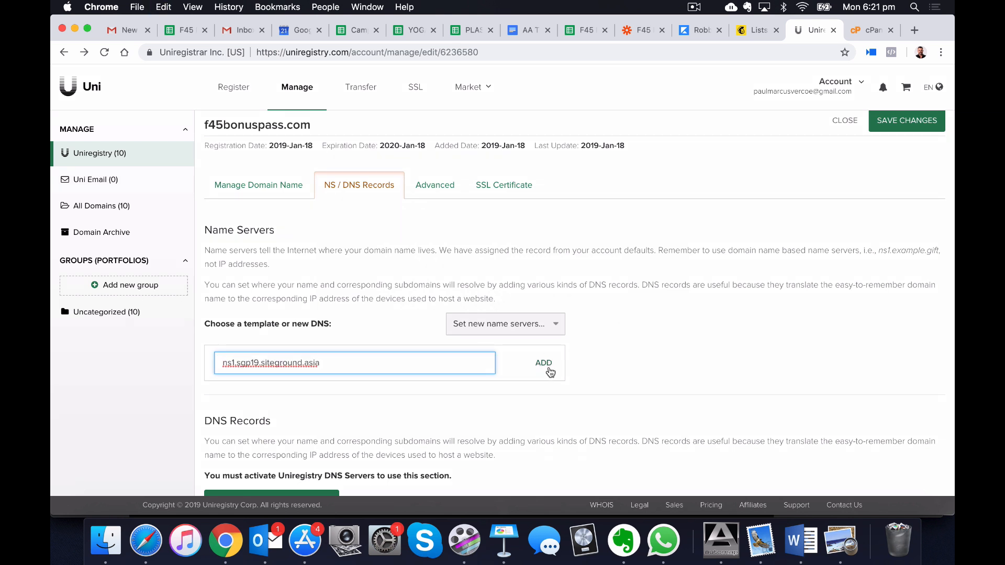
left_click(543, 363)
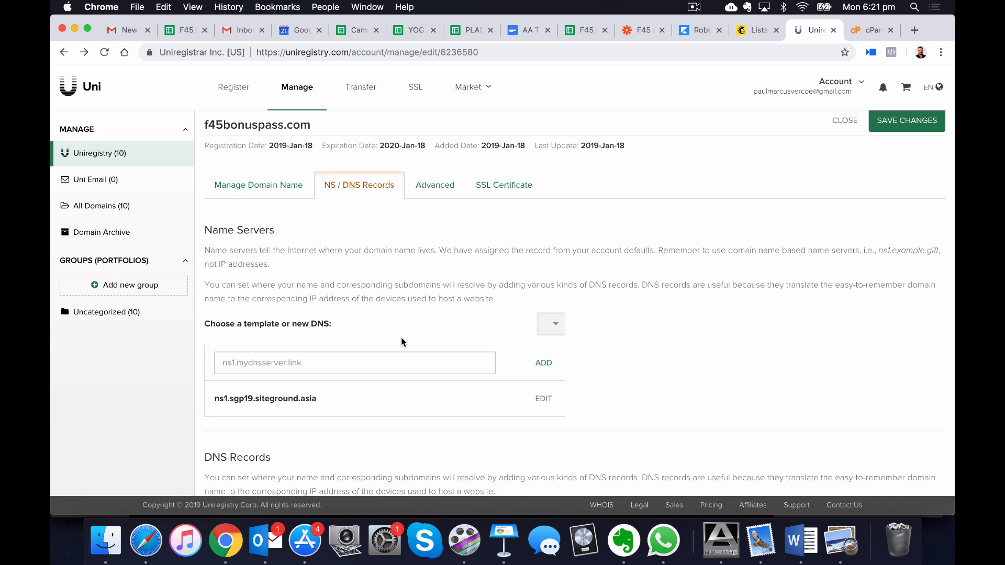
Back in cPanel, select ns2.sgp19.siteground.asia under Name Servers for copying
left_click(863, 31)
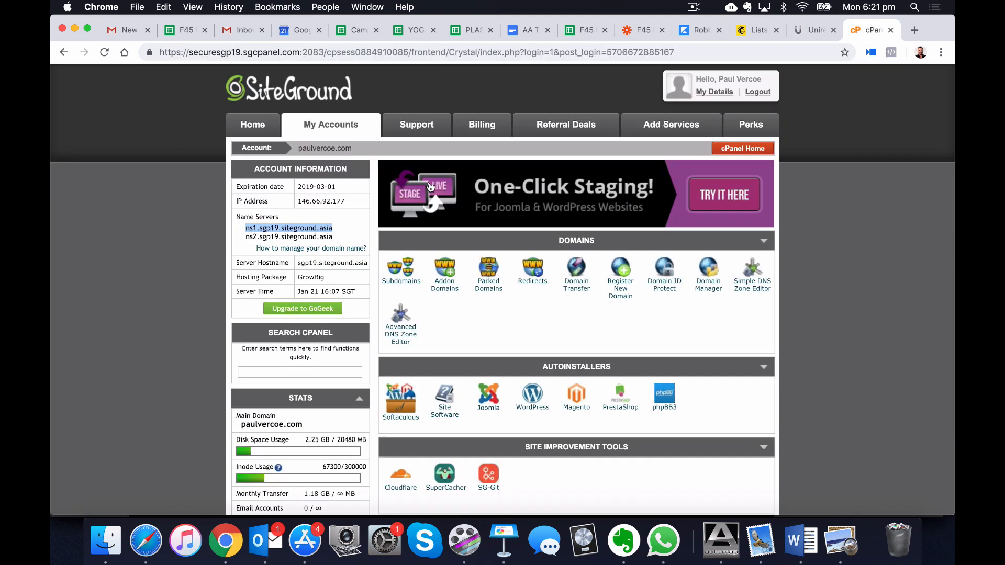
left_click(247, 235)
left_click_drag(245, 236, 333, 238)
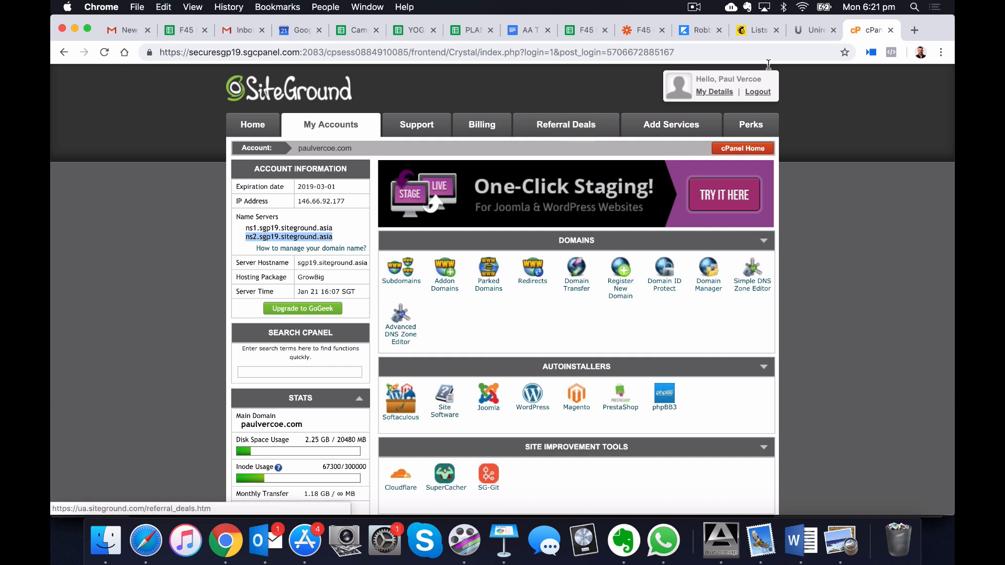
Add ns2.sgp19.siteground.asia as the second name server for f45bonuspass.com and save the changes
left_click(810, 31)
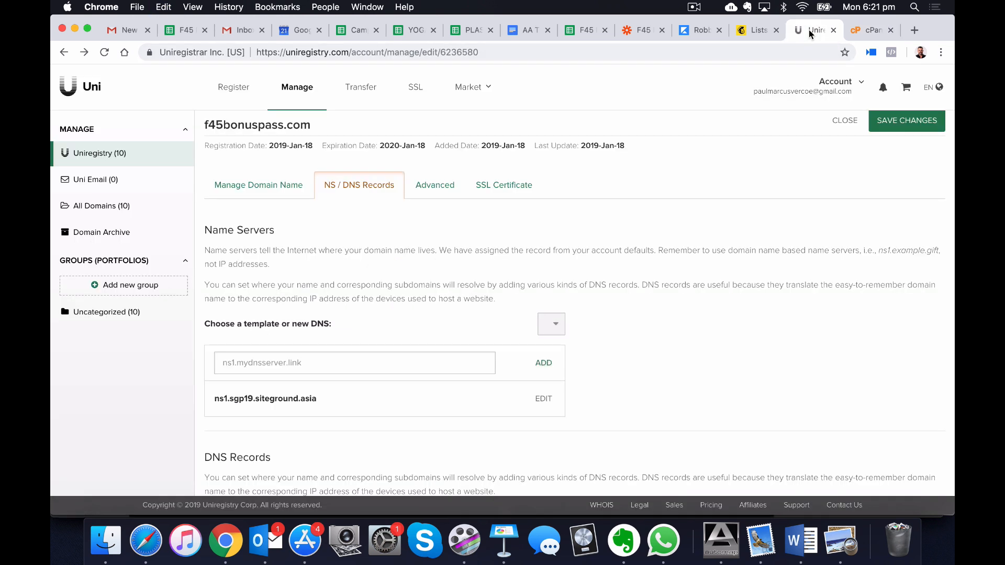
left_click(247, 363)
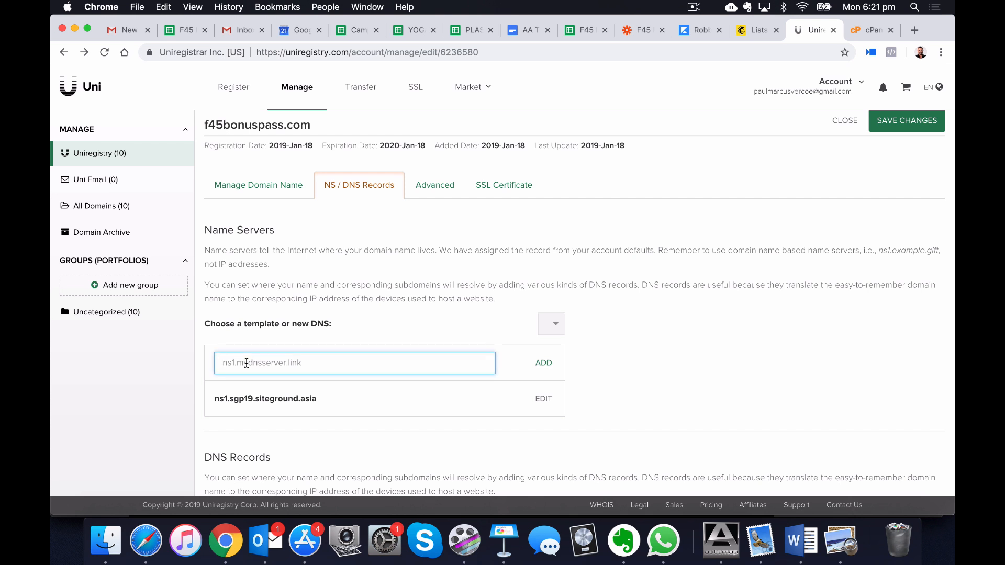
type("ns2.sgp19.siteground.asia")
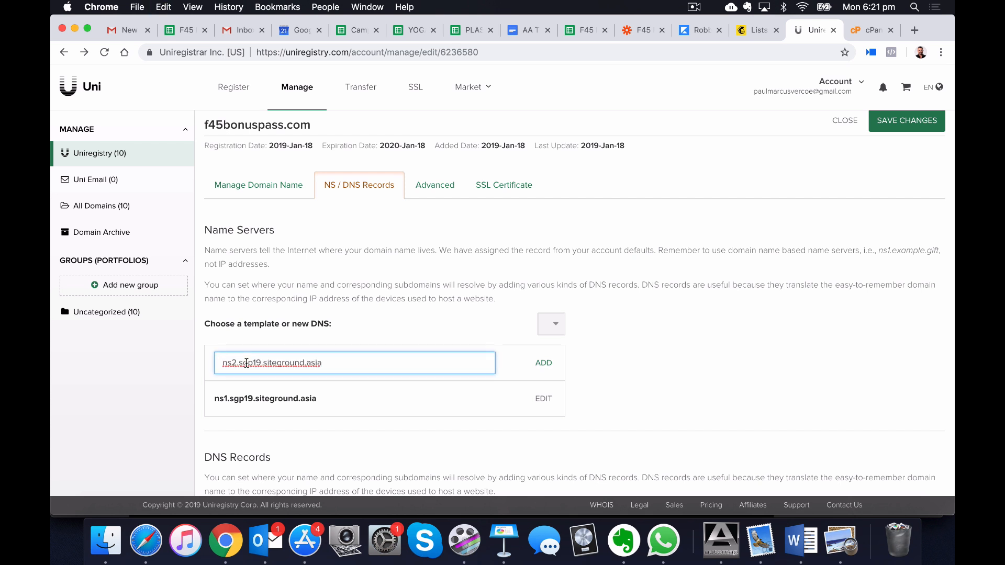
left_click(544, 363)
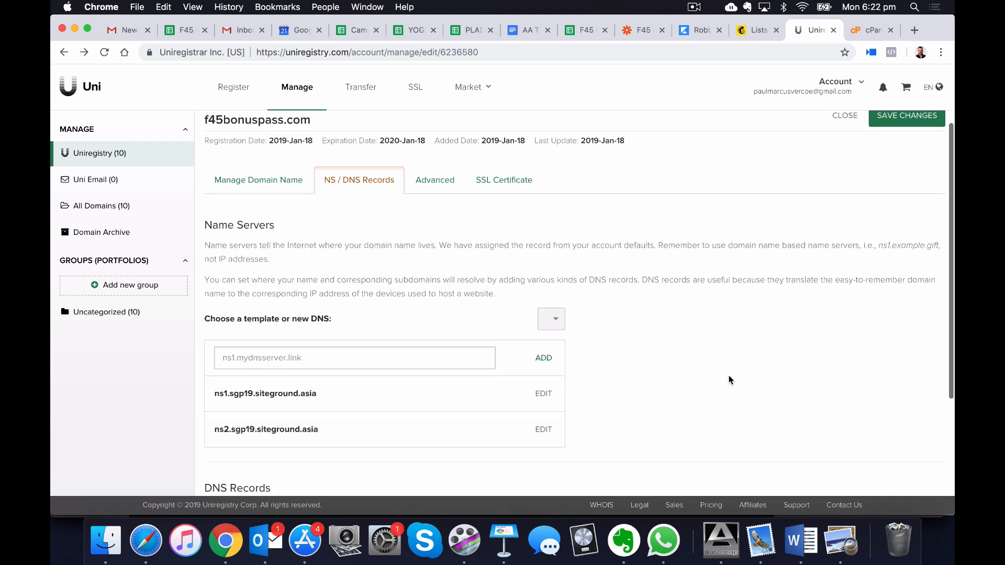
scroll(729, 377, "down", 5)
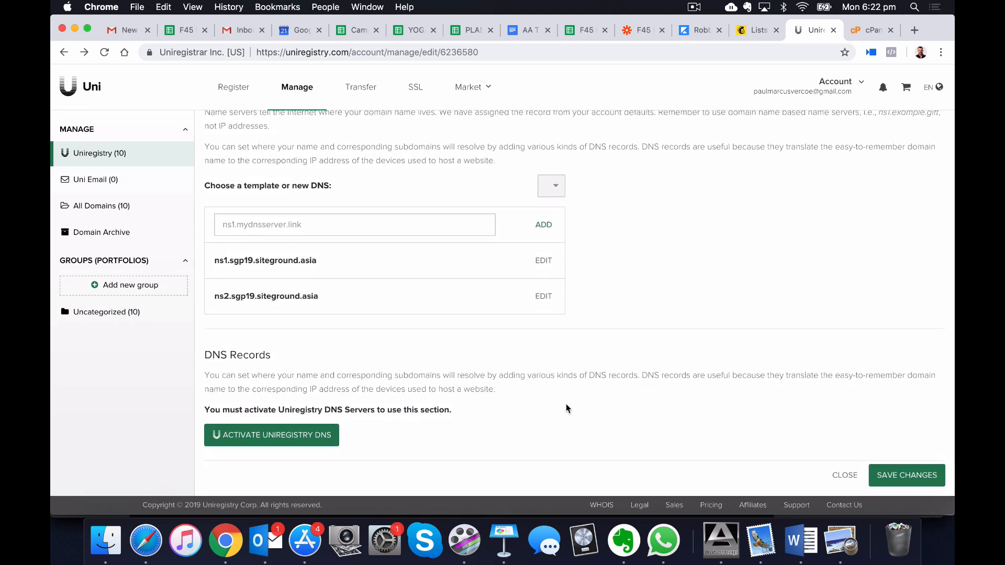
left_click(916, 475)
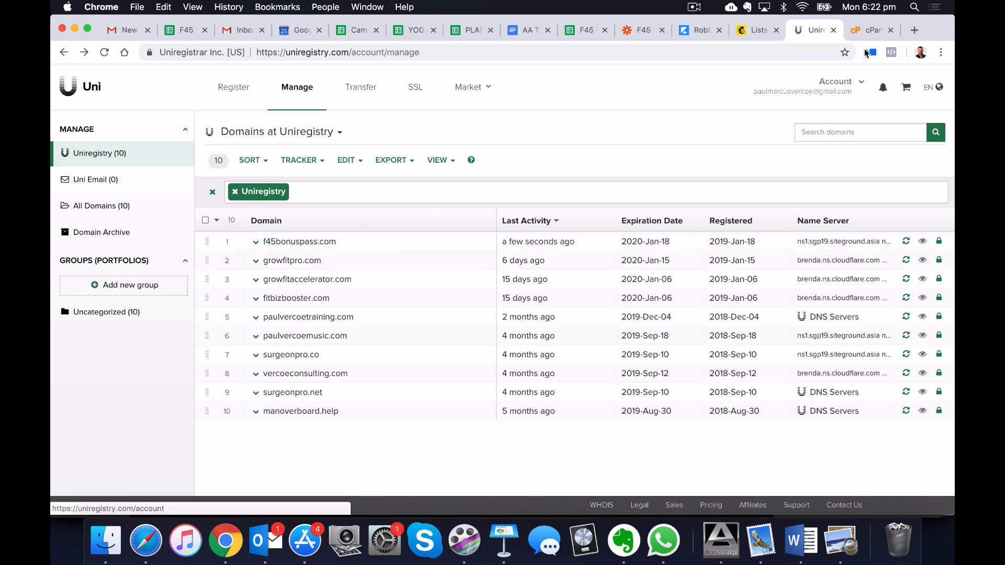
left_click(868, 33)
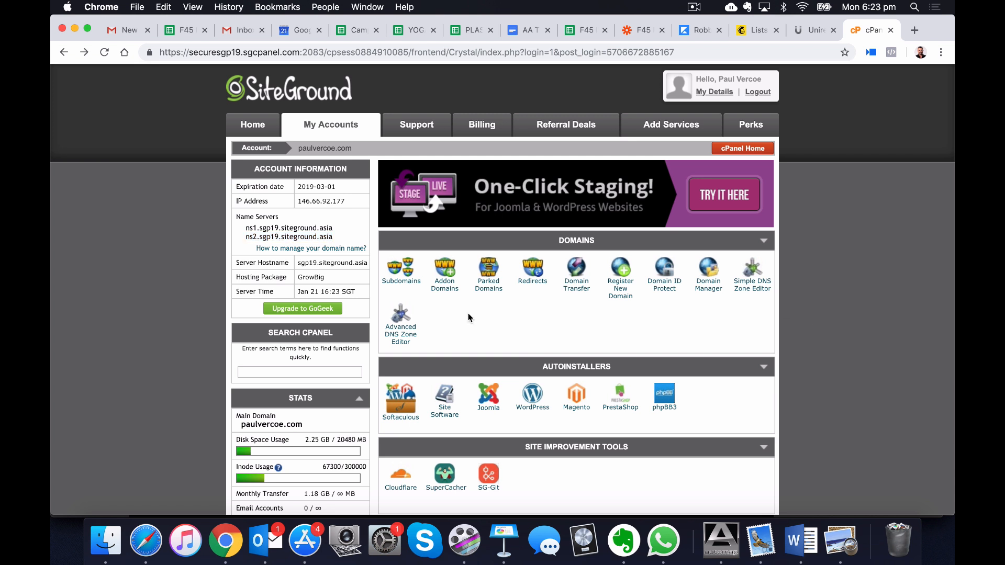
Add f45bonuspass.com as an addon domain with auto-filled subdomain, document root and an FTP password
left_click(446, 290)
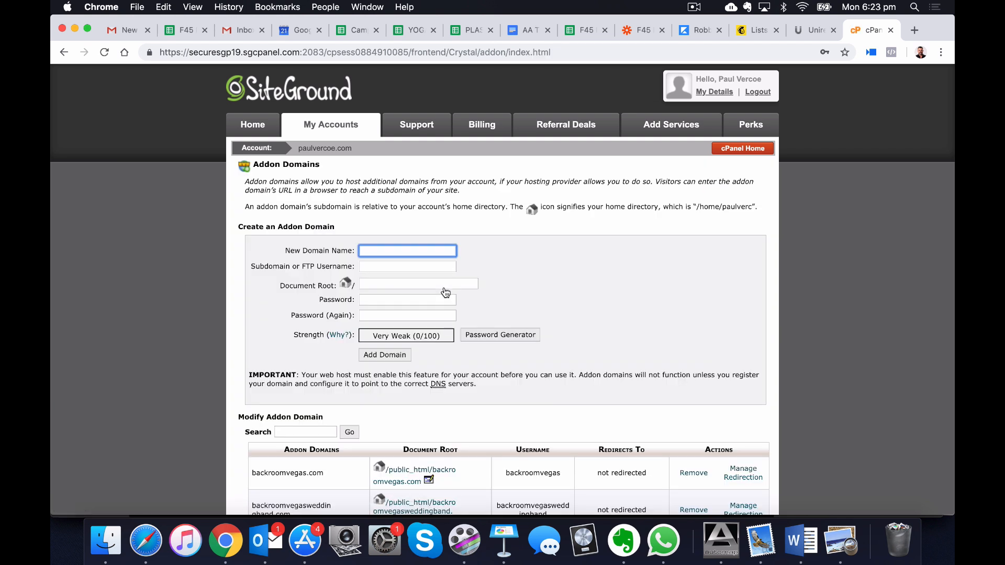
type("f45")
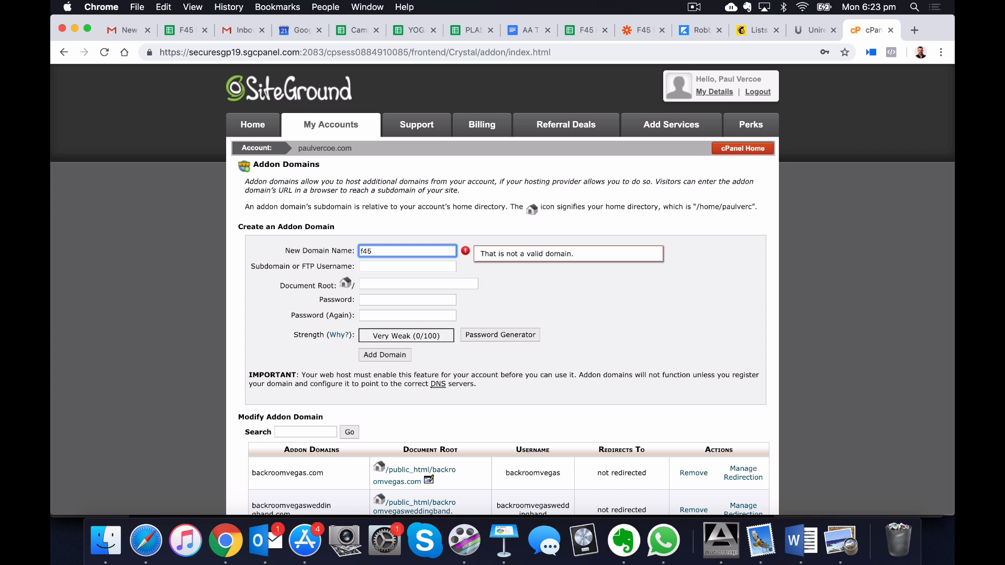
type("bonuspass.co")
type("m")
key("Tab")
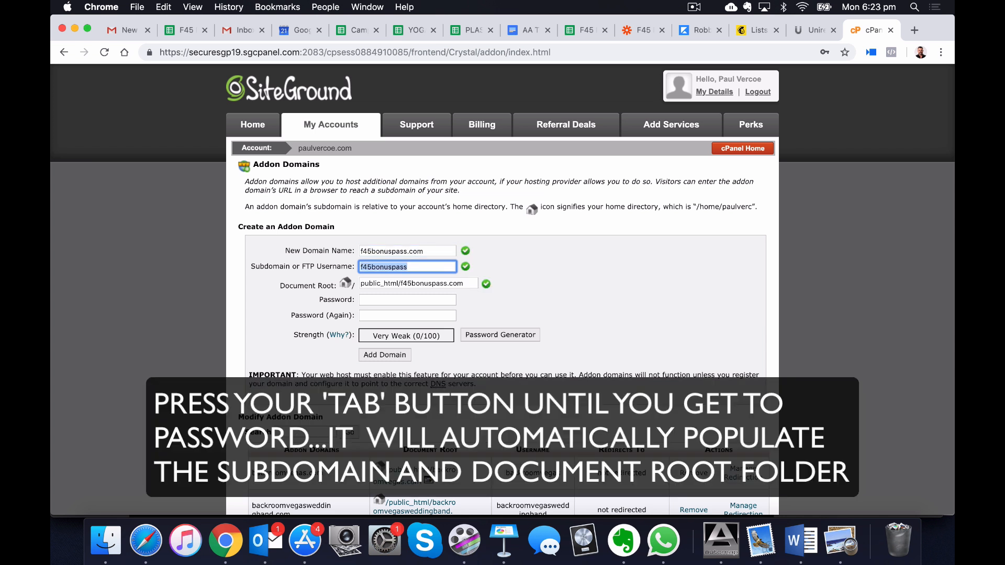
key("Tab")
type("••")
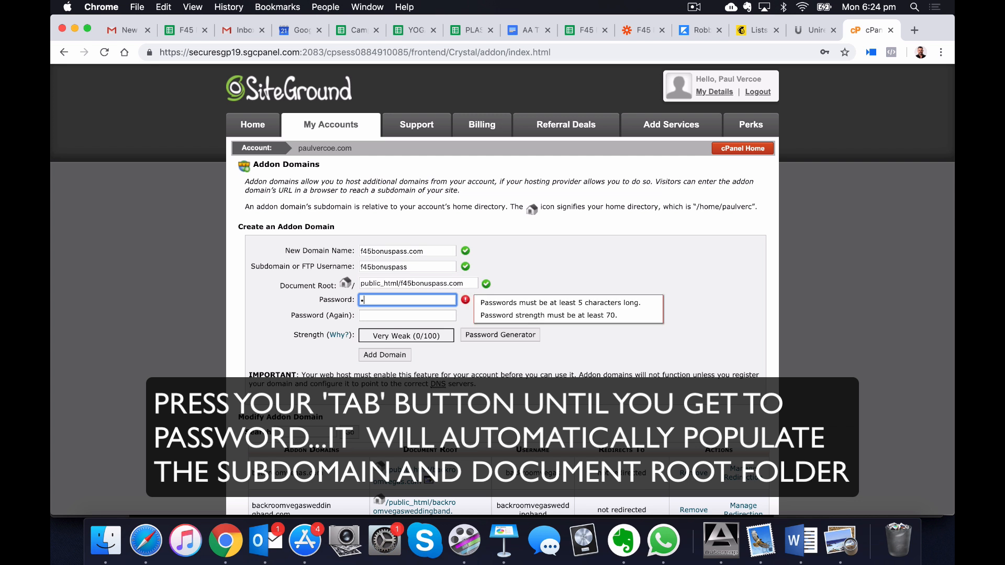
type("••••")
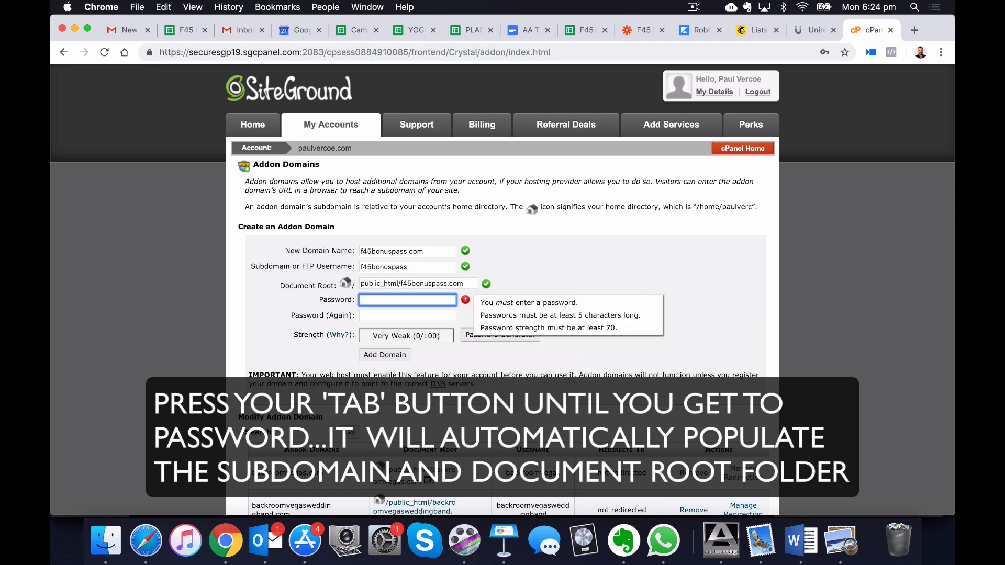
left_click(378, 354)
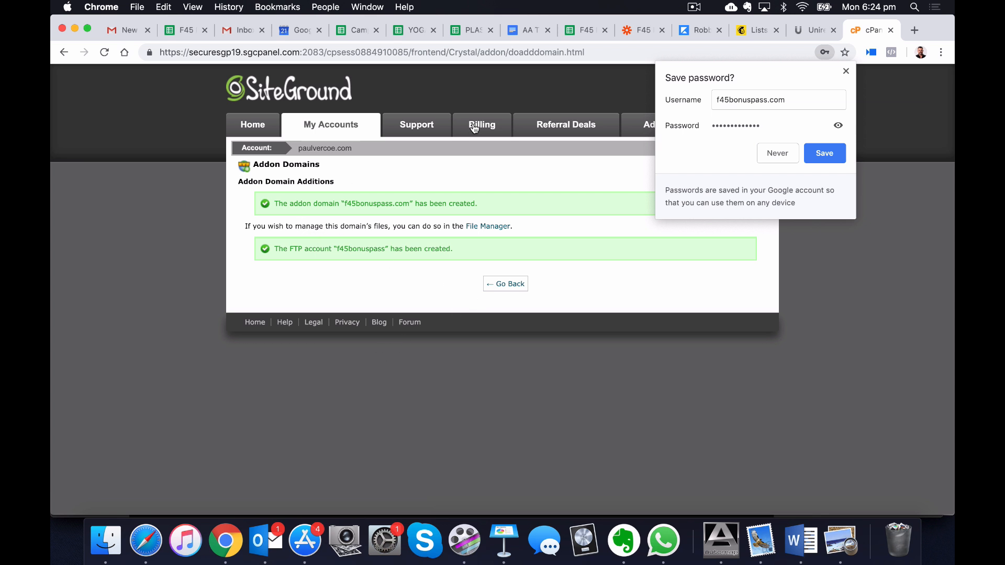
Dismiss Chrome's Save password popup and go back to the Addon Domains list showing f45bonuspass.com
left_click(824, 152)
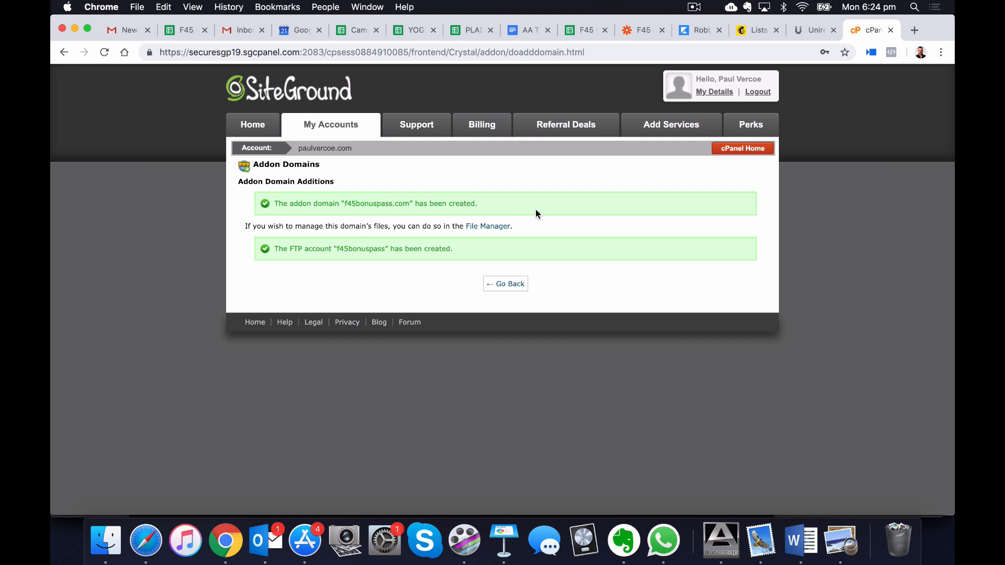
left_click(512, 285)
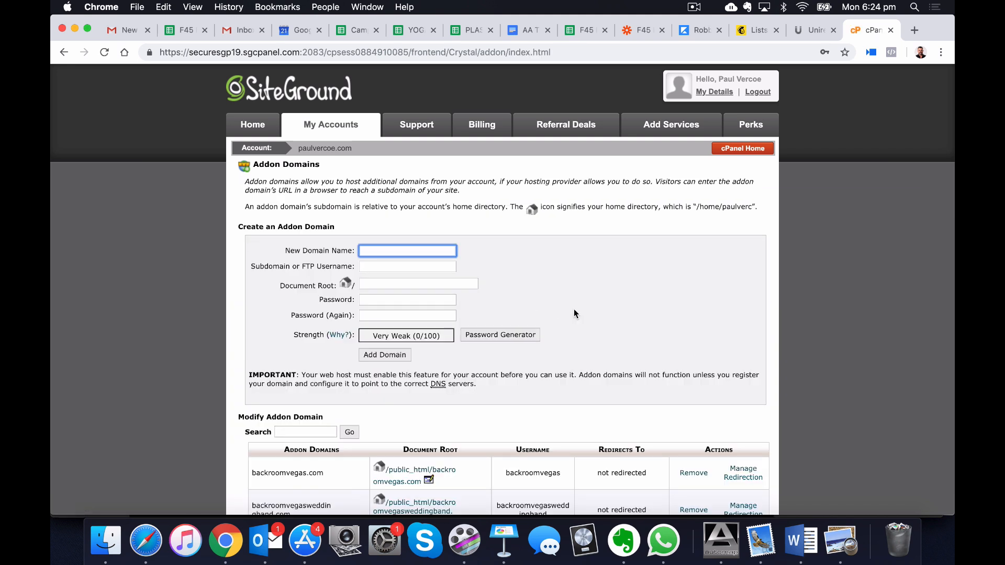
scroll(566, 318, "down", 3)
scroll(566, 318, "down", 4)
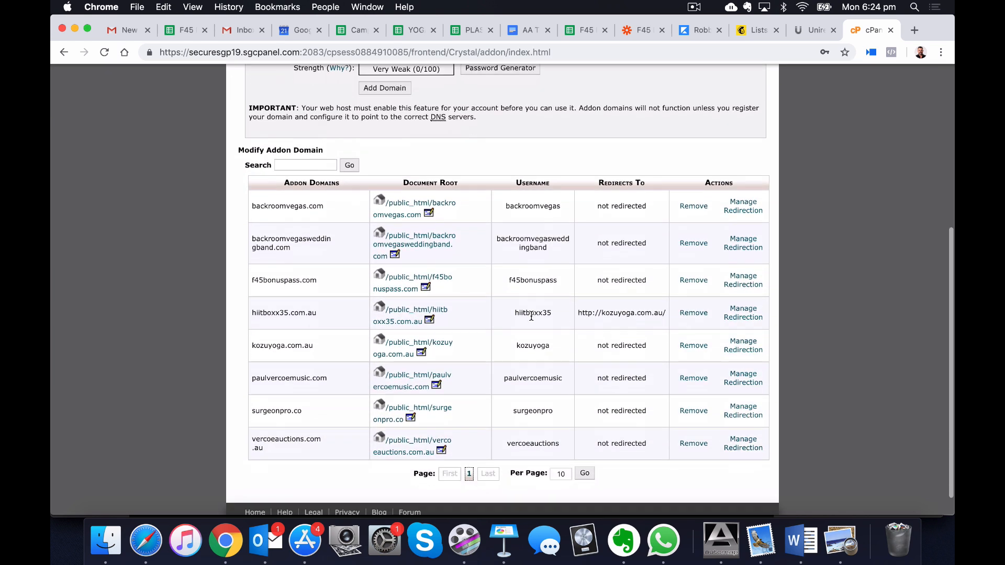
scroll(318, 436, "down", 1)
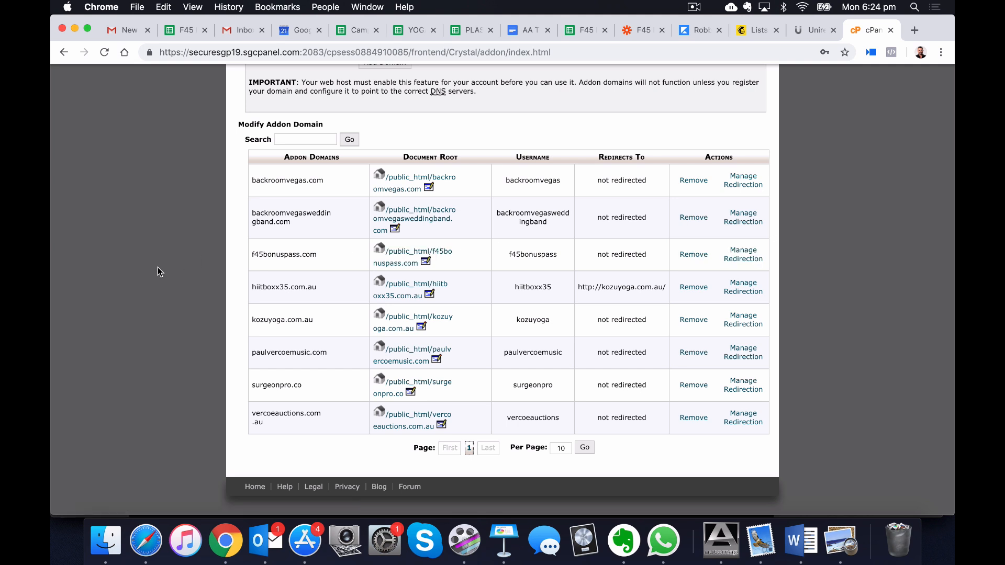
scroll(158, 268, "up", 3)
scroll(158, 267, "up", 3)
scroll(161, 271, "up", 4)
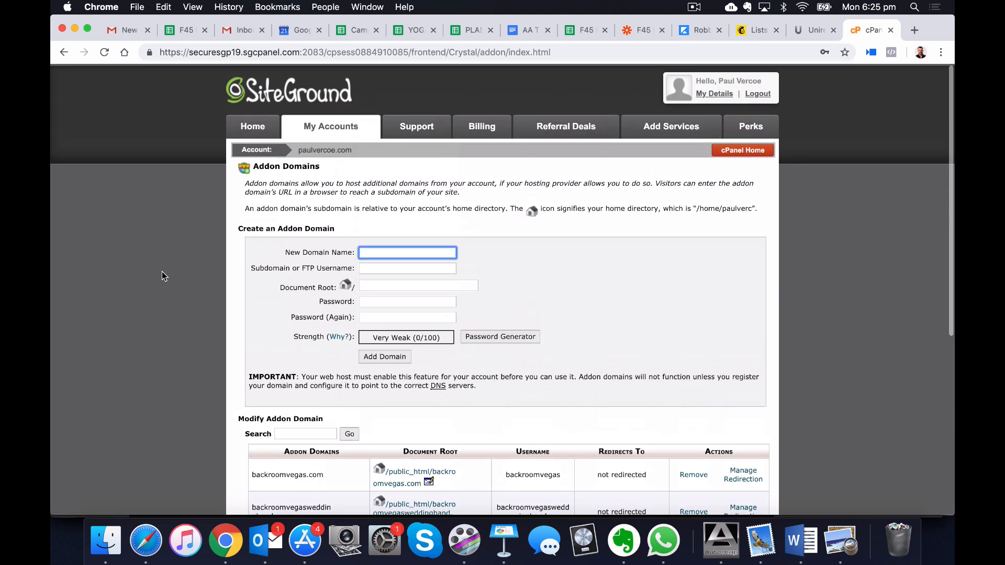